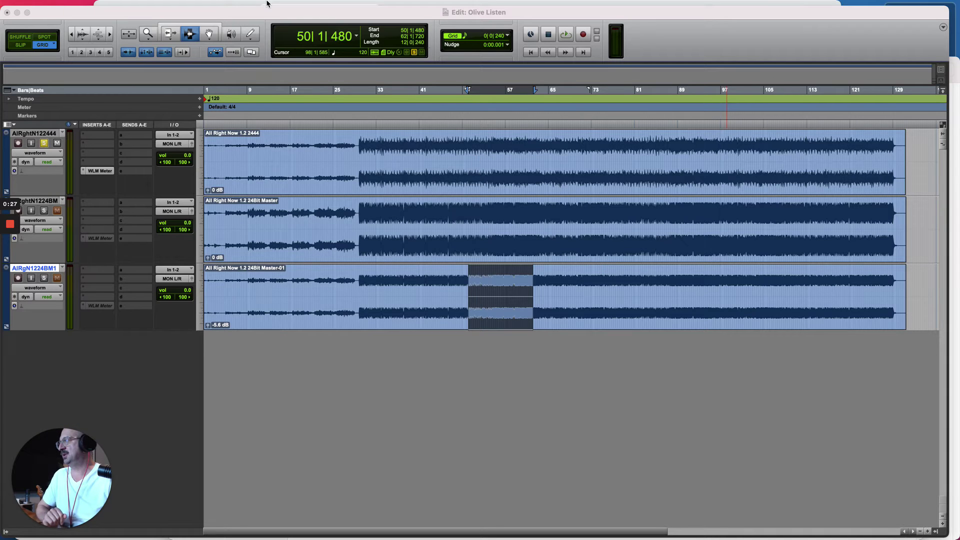
Toggle the final-mix track's Solo on and off, leaving all three 'All Right Now' tracks unsoloed
{"action": "left_click", "coordinate": [45, 144]}
{"action": "left_click", "coordinate": [45, 144]}
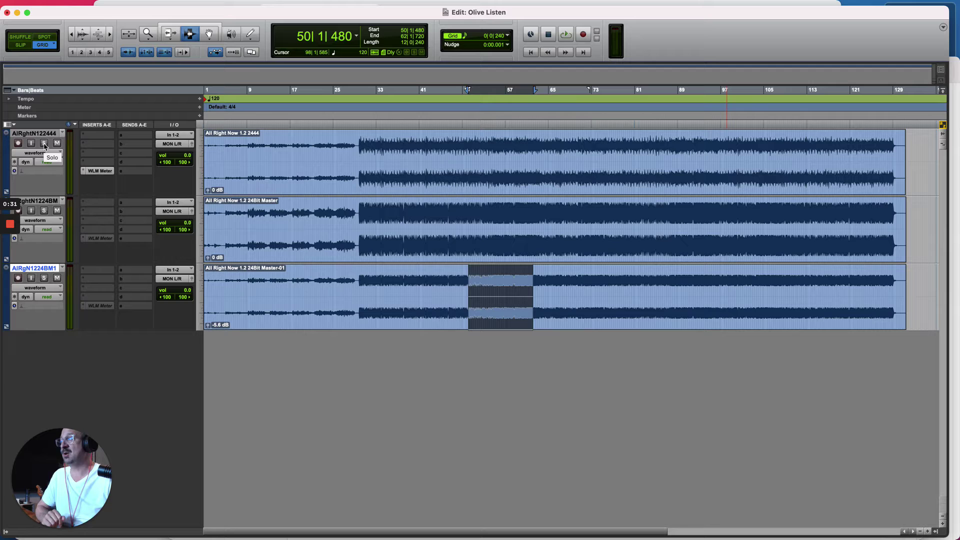
{"action": "left_click", "coordinate": [44, 144]}
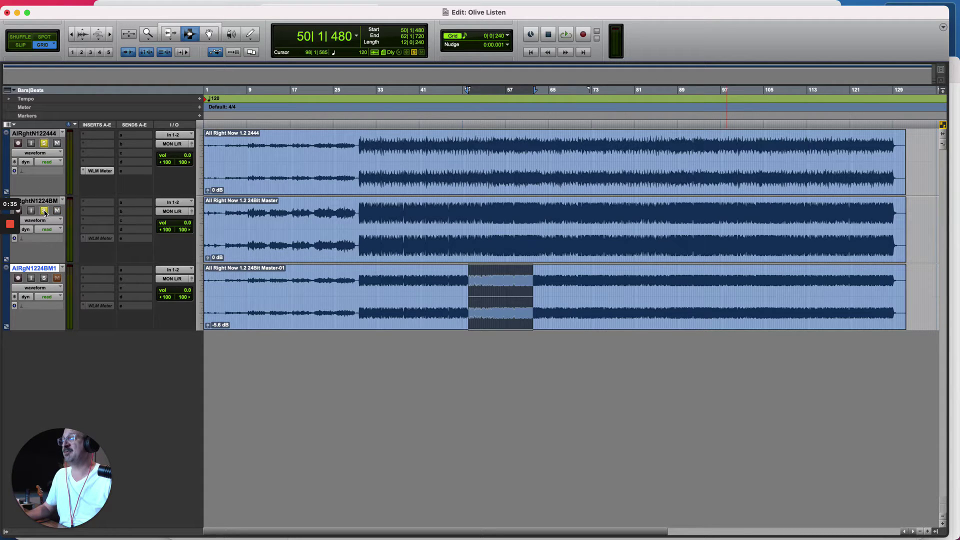
{"action": "left_click", "coordinate": [45, 145]}
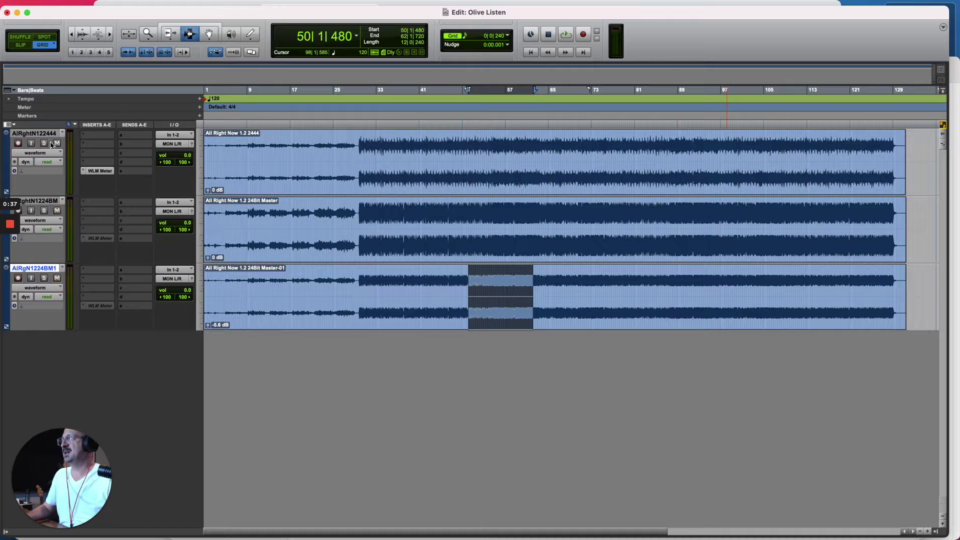
Change Options > Solo Mode to X-OR (Cancels Previous Solo)
{"action": "left_click", "coordinate": [266, 6]}
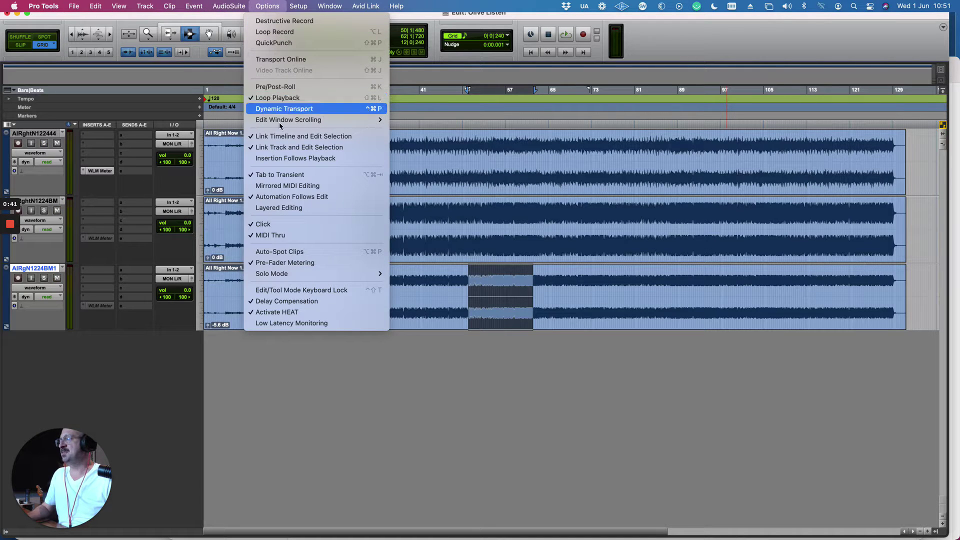
{"action": "mouse_move", "coordinate": [325, 278]}
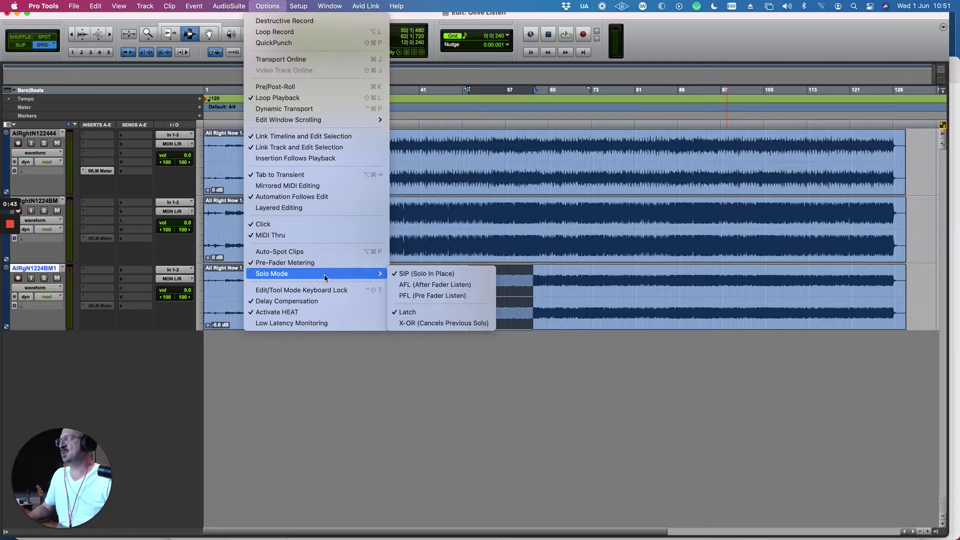
{"action": "left_click", "coordinate": [444, 324]}
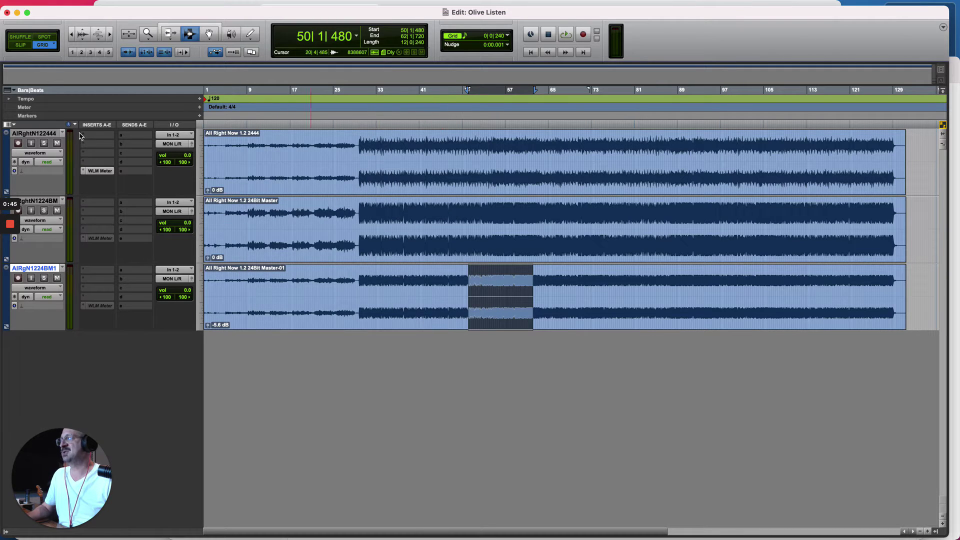
Solo the 'All Right Now 1.2 2444' final-mix track after briefly trying the master, then start playback
{"action": "left_click", "coordinate": [44, 143]}
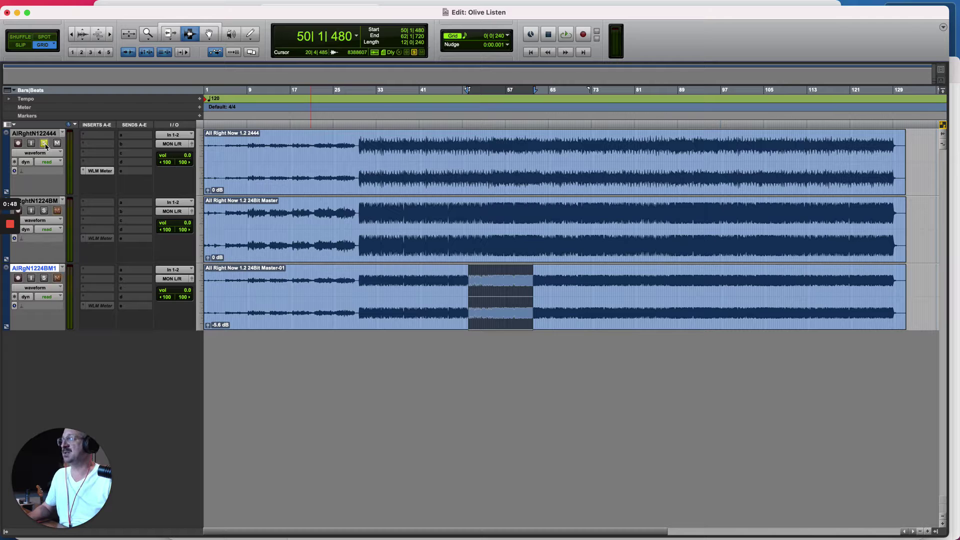
{"action": "left_click", "coordinate": [44, 211]}
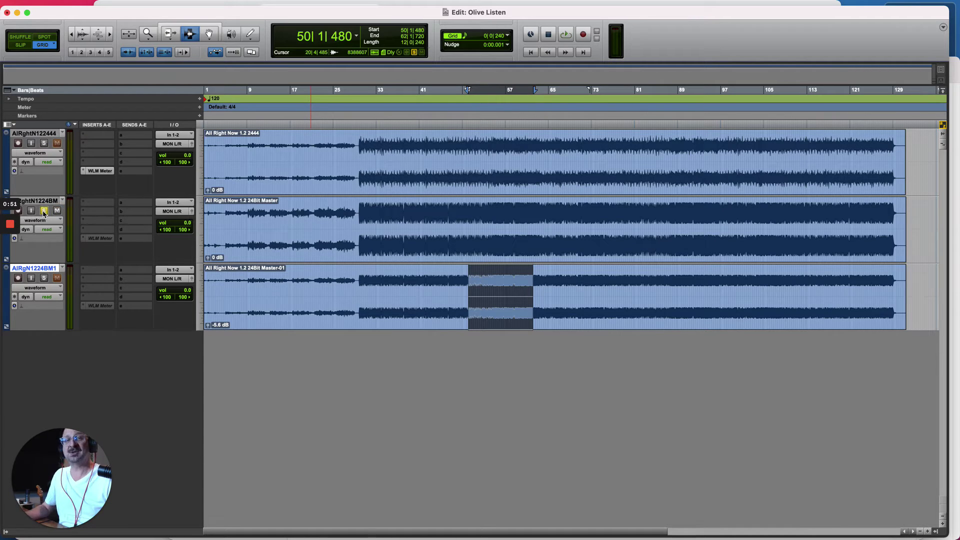
{"action": "left_click", "coordinate": [45, 144]}
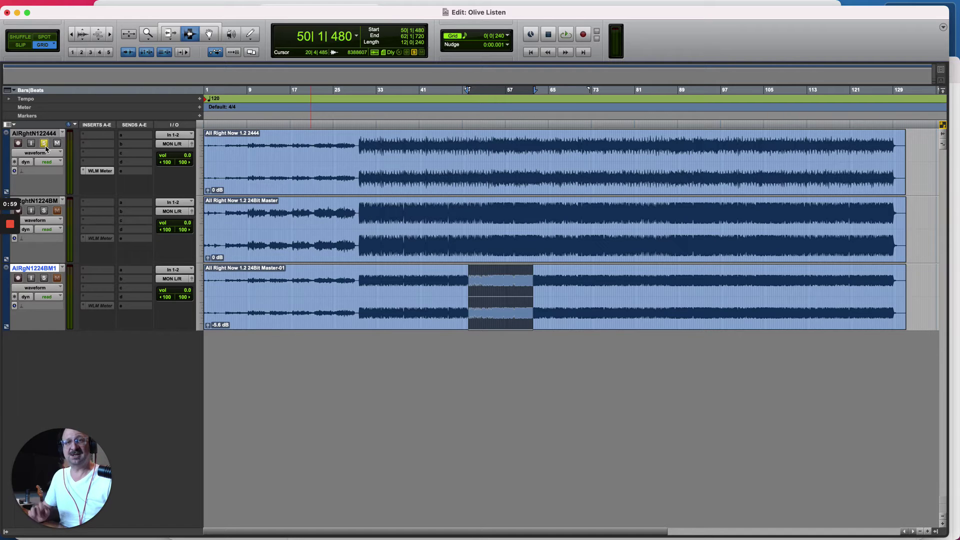
{"action": "key", "text": "space"}
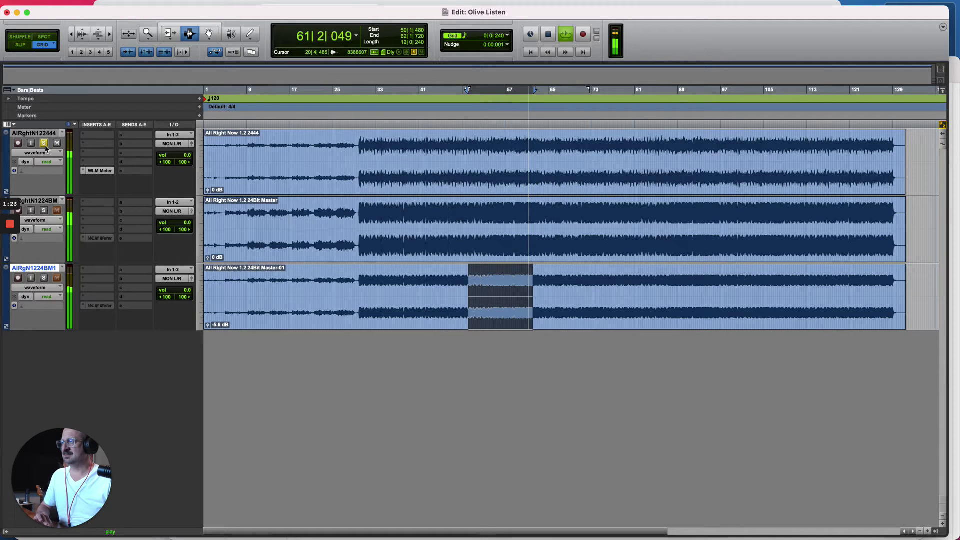
Stop playback, solo the 'All Right Now 1.2 24Bit Master' track, and play then stop it
{"action": "key", "text": "space"}
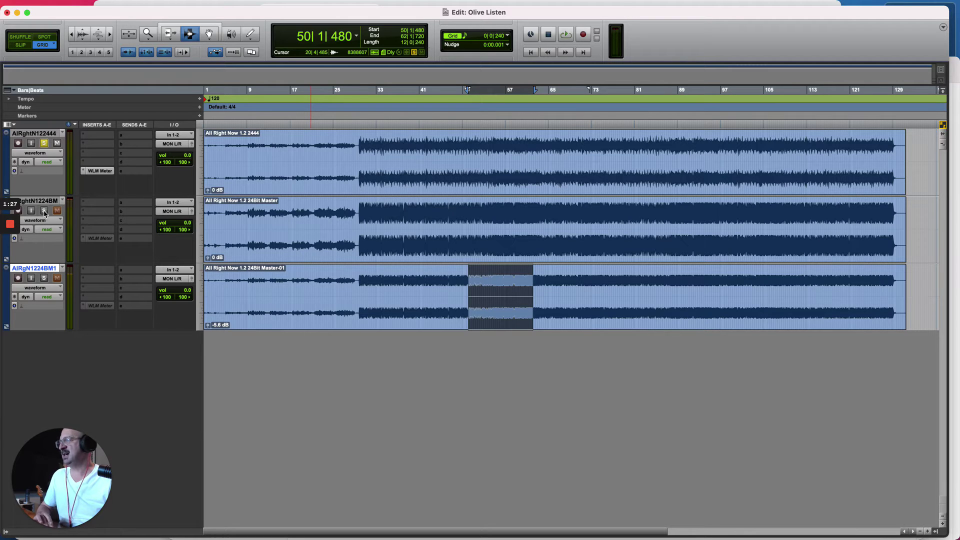
{"action": "left_click", "coordinate": [44, 210]}
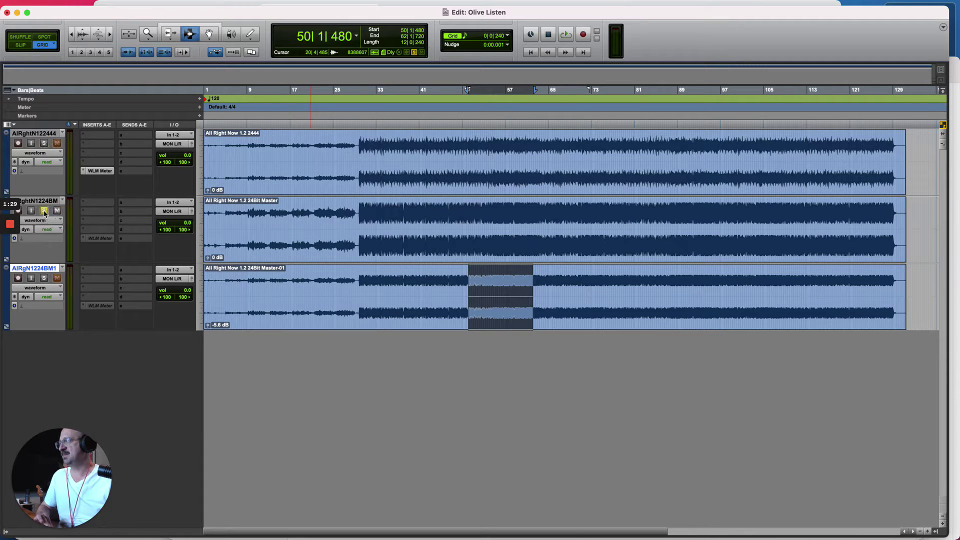
{"action": "key", "text": "space"}
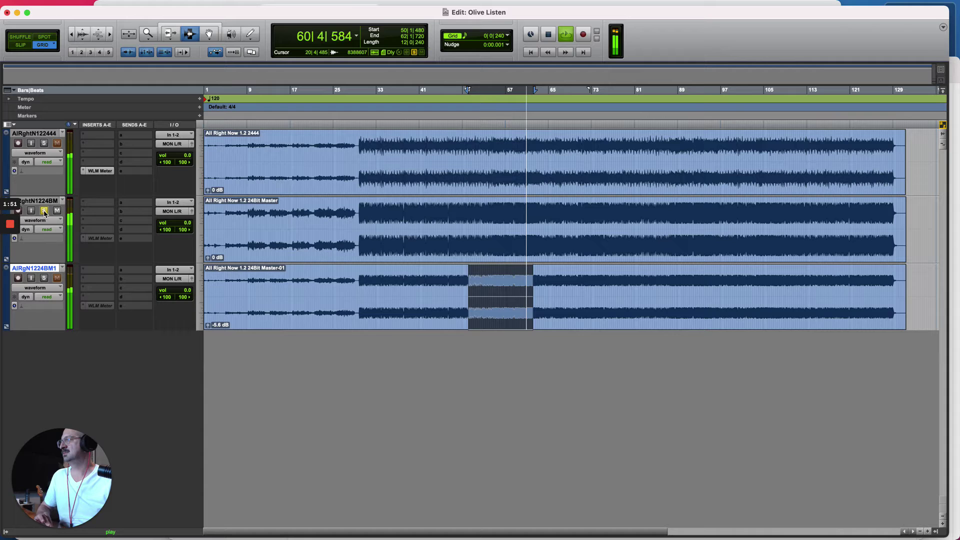
{"action": "key", "text": "space"}
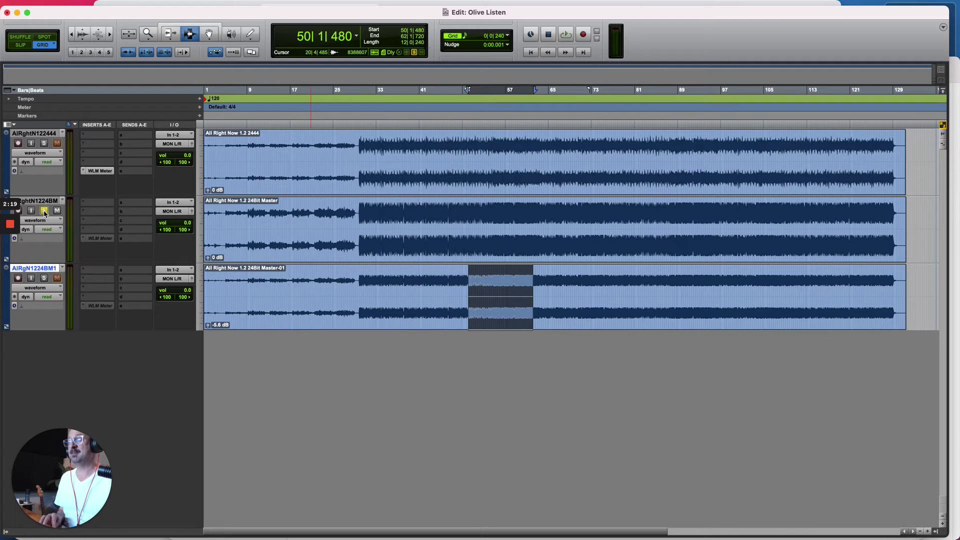
Play from bar 50 switching solo between final mix and master, then stop and unsolo the final mix
{"action": "key", "text": "space"}
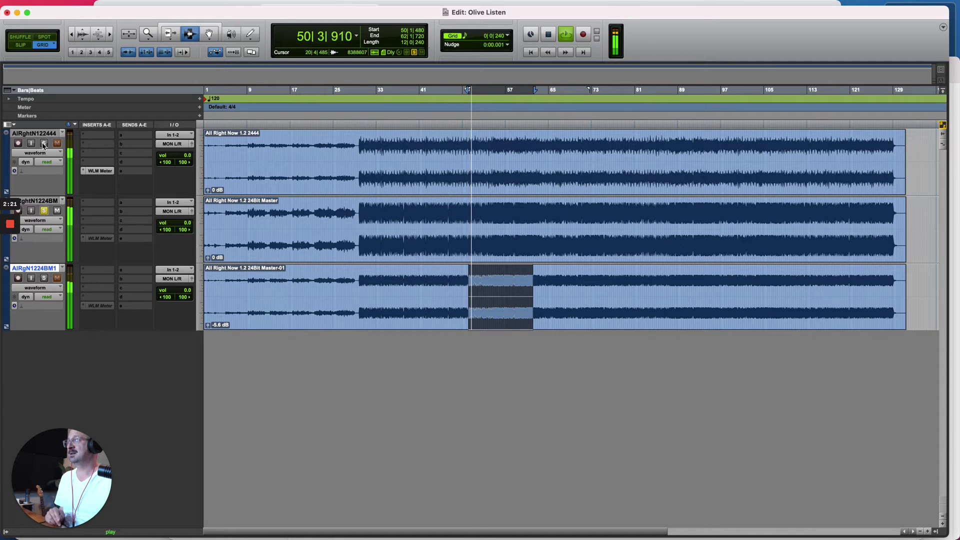
{"action": "left_click", "coordinate": [44, 144]}
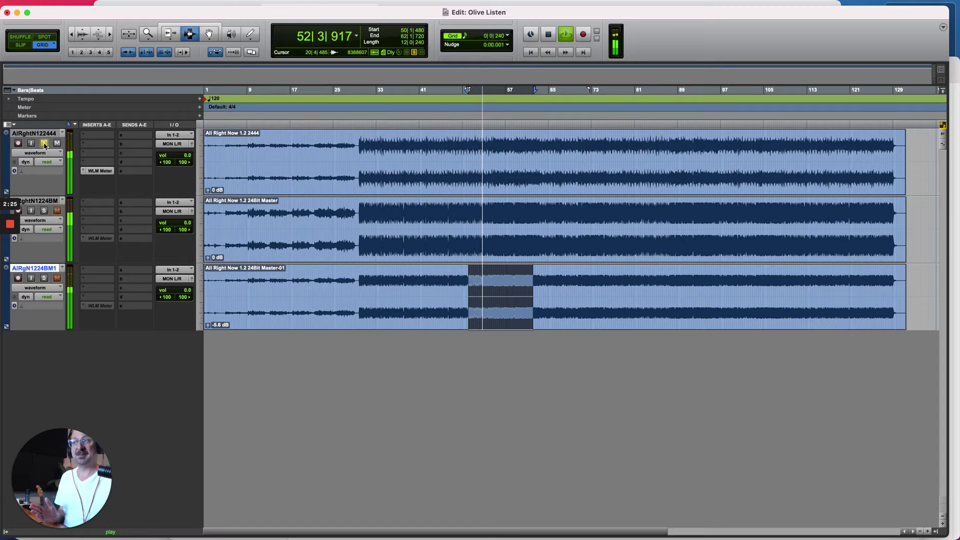
{"action": "left_click", "coordinate": [44, 211]}
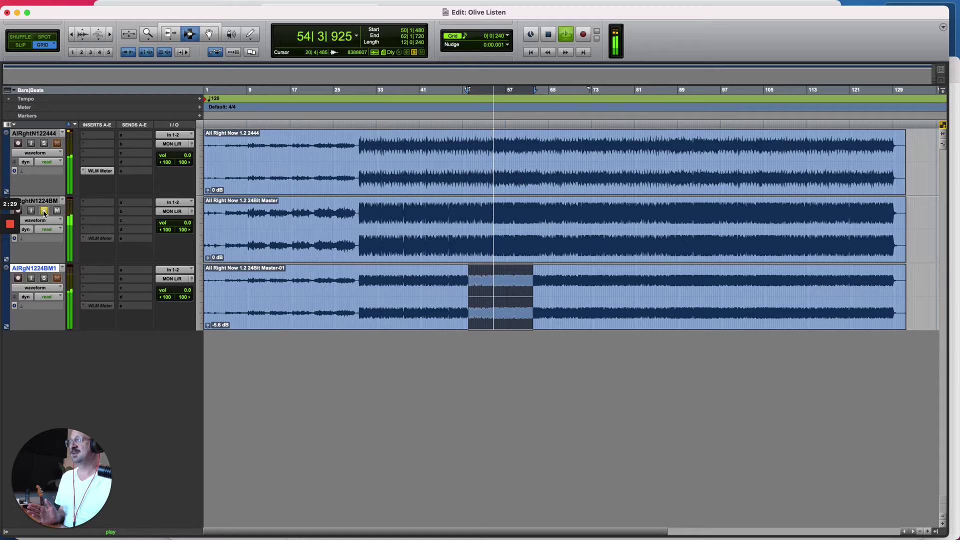
{"action": "left_click", "coordinate": [44, 144]}
{"action": "key", "text": "space"}
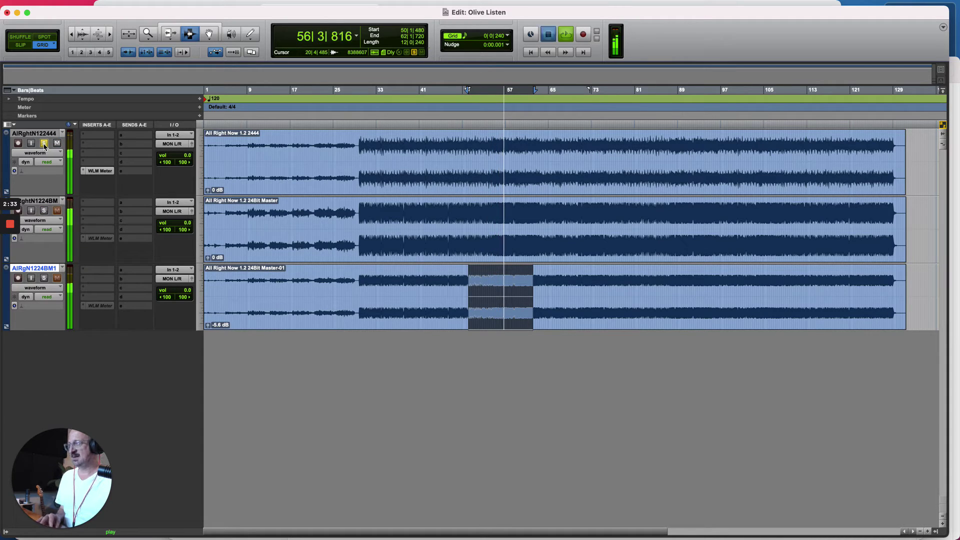
{"action": "left_click", "coordinate": [44, 144]}
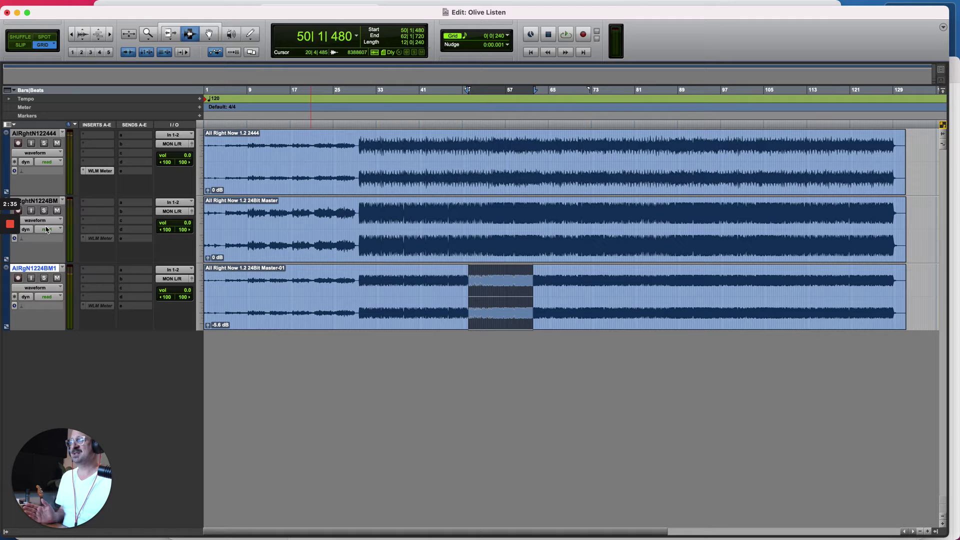
Solo the master, then the -5.6 dB level-matched master, then finally the 'All Right Now 1.2 2444' final mix
{"action": "left_click", "coordinate": [45, 210]}
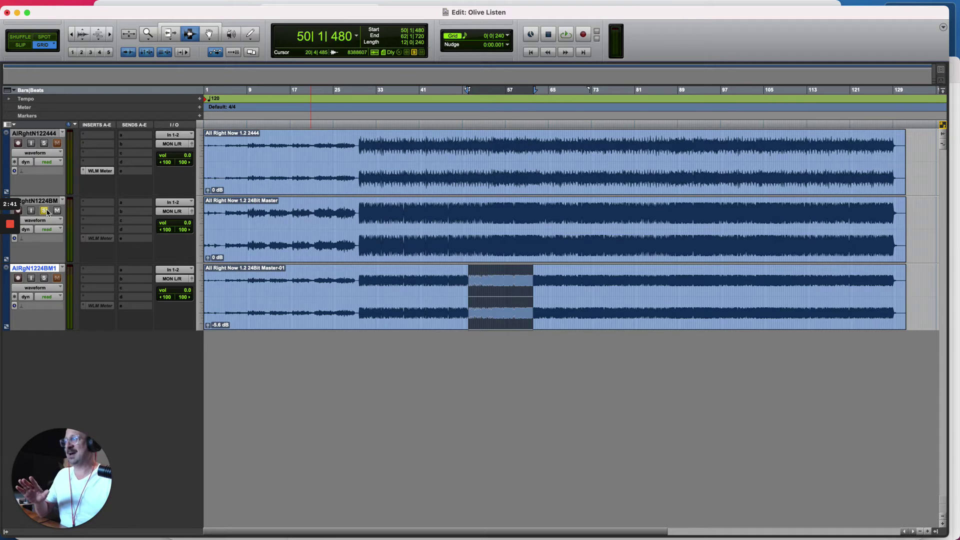
{"action": "left_click", "coordinate": [45, 278]}
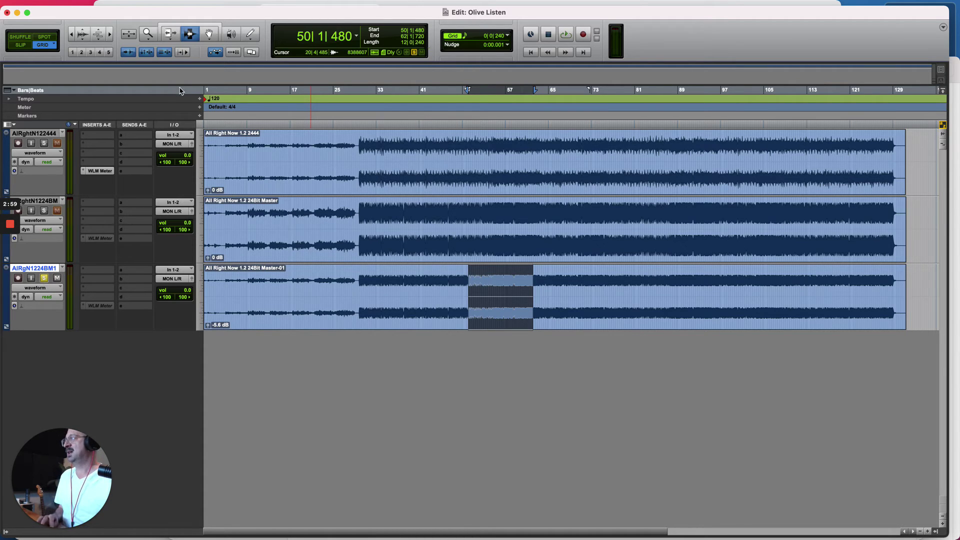
{"action": "left_click", "coordinate": [44, 144]}
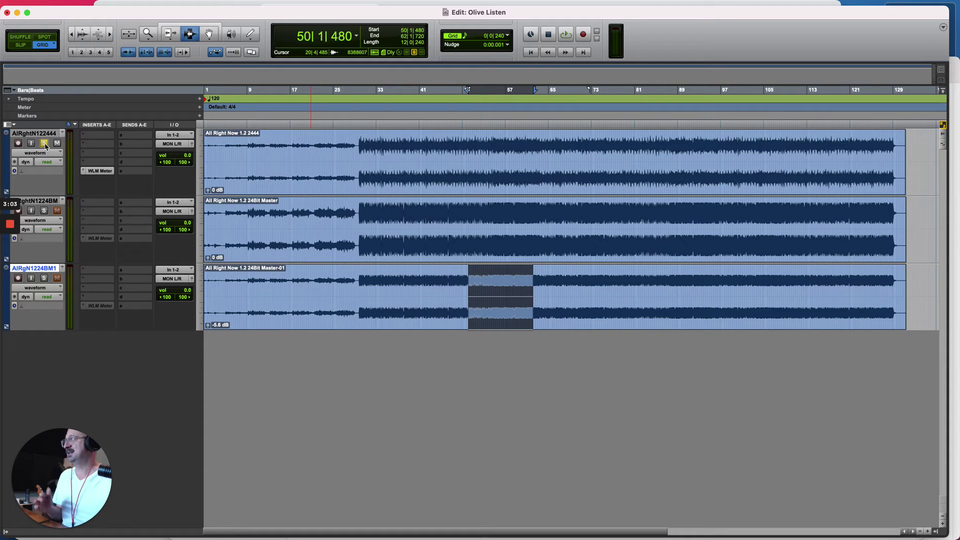
During playback, alternate solo between the final mix and -5.6 dB master, ending on the final mix
{"action": "key", "text": "space"}
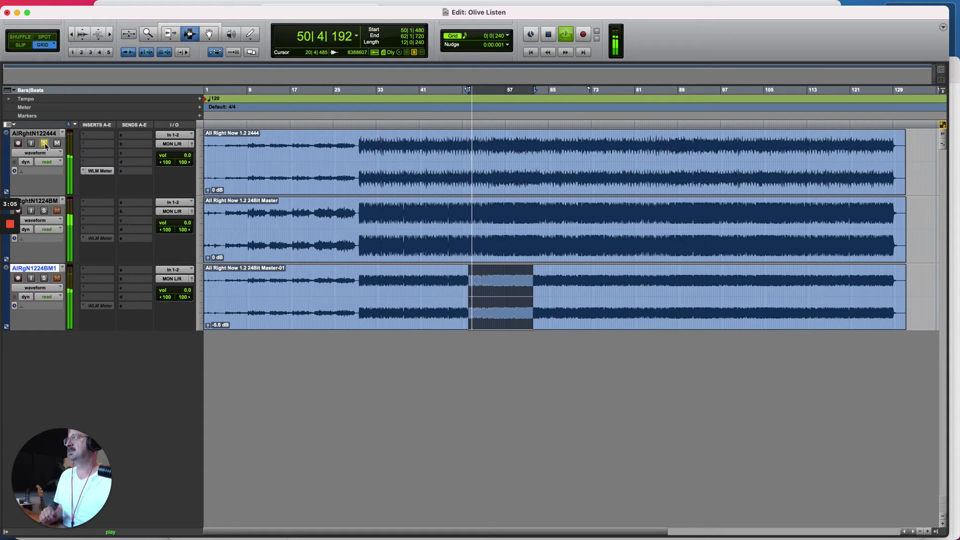
{"action": "left_click", "coordinate": [44, 279]}
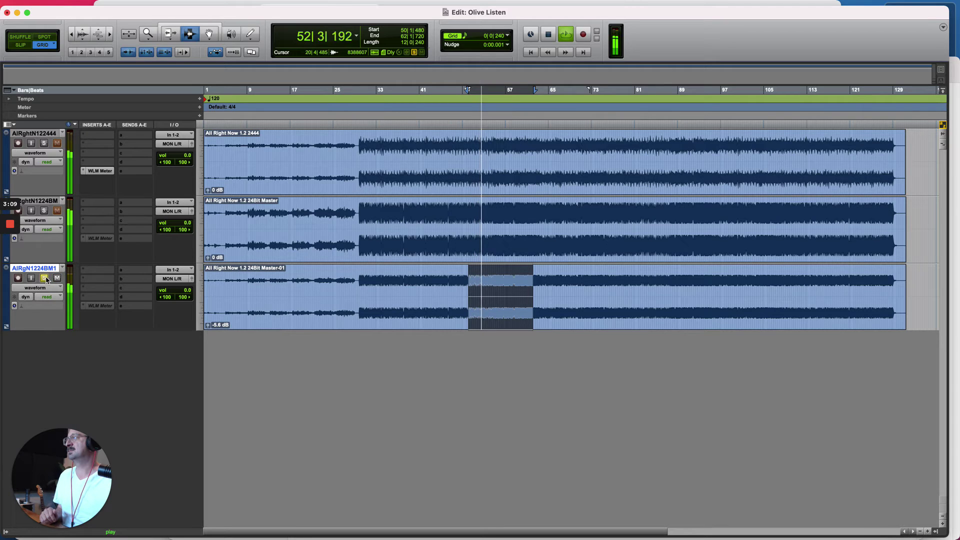
{"action": "left_click", "coordinate": [44, 144]}
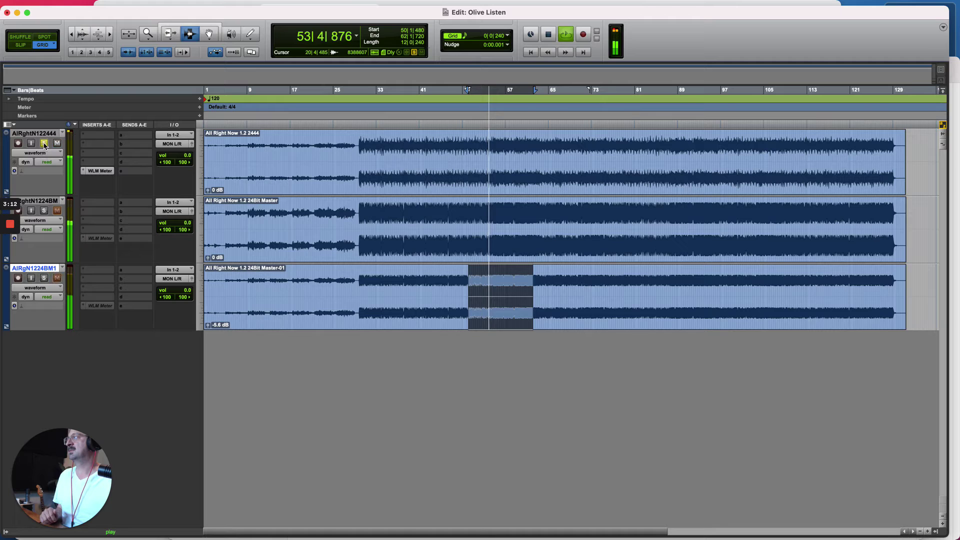
{"action": "left_click", "coordinate": [44, 279]}
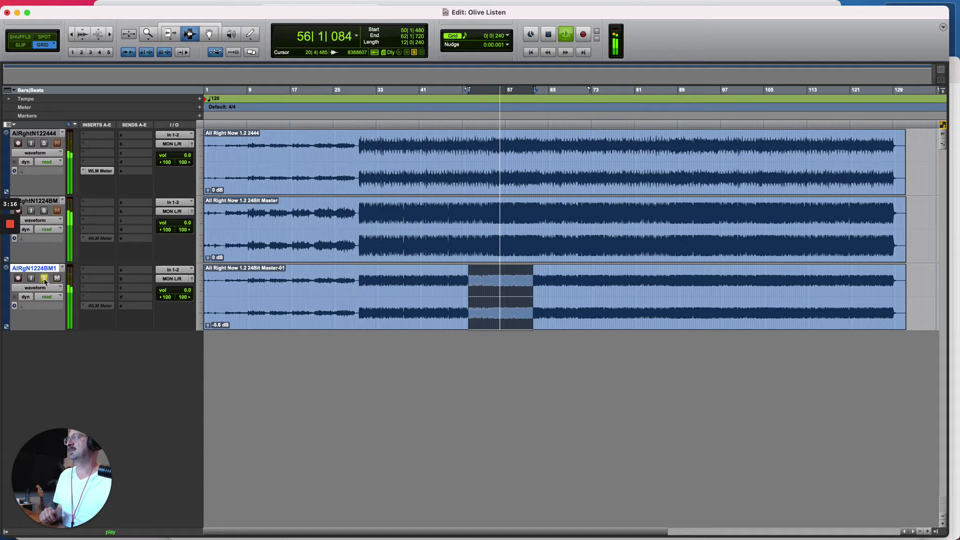
{"action": "left_click", "coordinate": [44, 143]}
{"action": "left_click", "coordinate": [44, 279]}
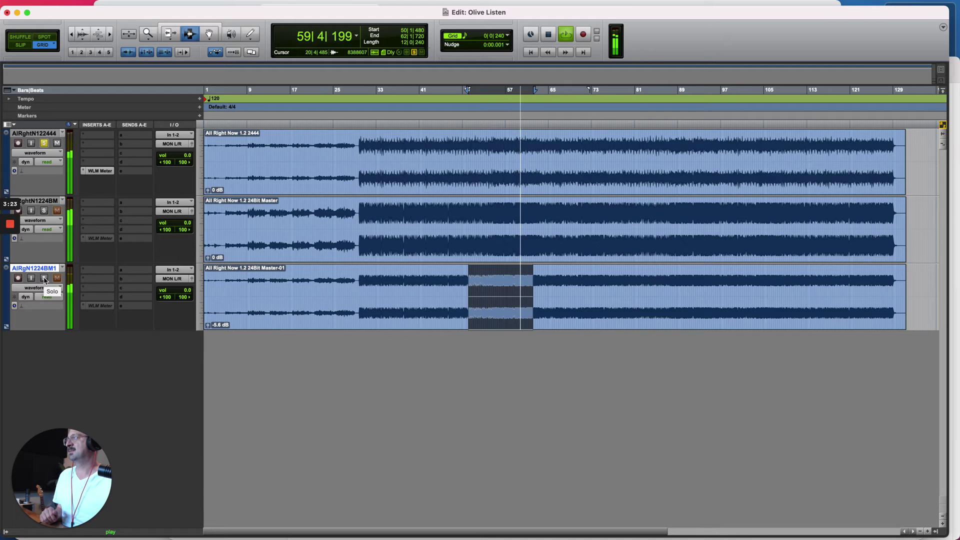
{"action": "left_click", "coordinate": [44, 279]}
{"action": "left_click", "coordinate": [44, 143]}
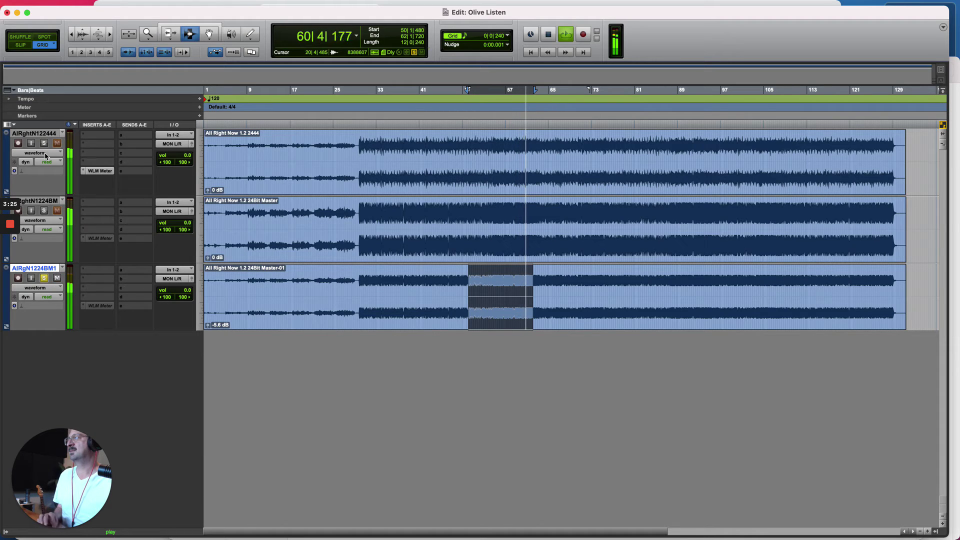
{"action": "left_click", "coordinate": [44, 143]}
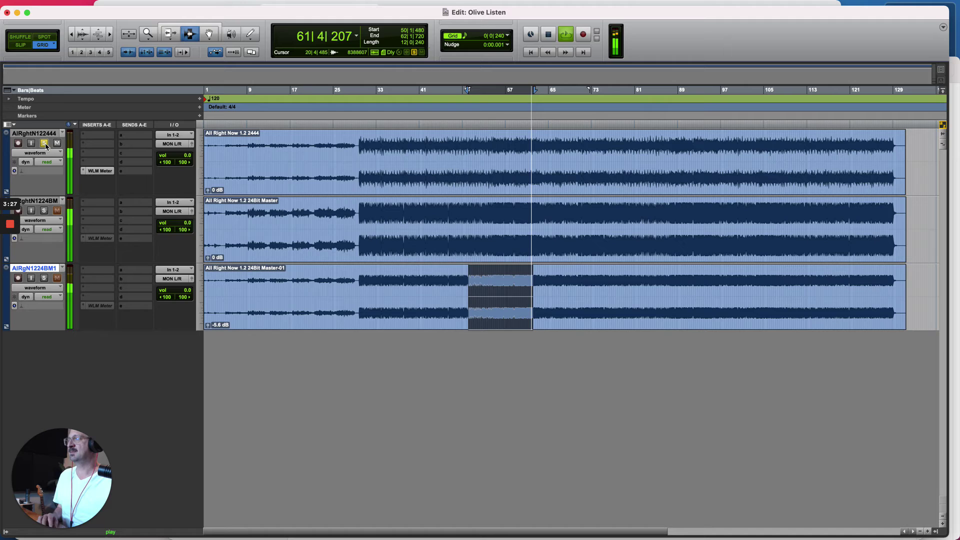
{"action": "key", "text": "space"}
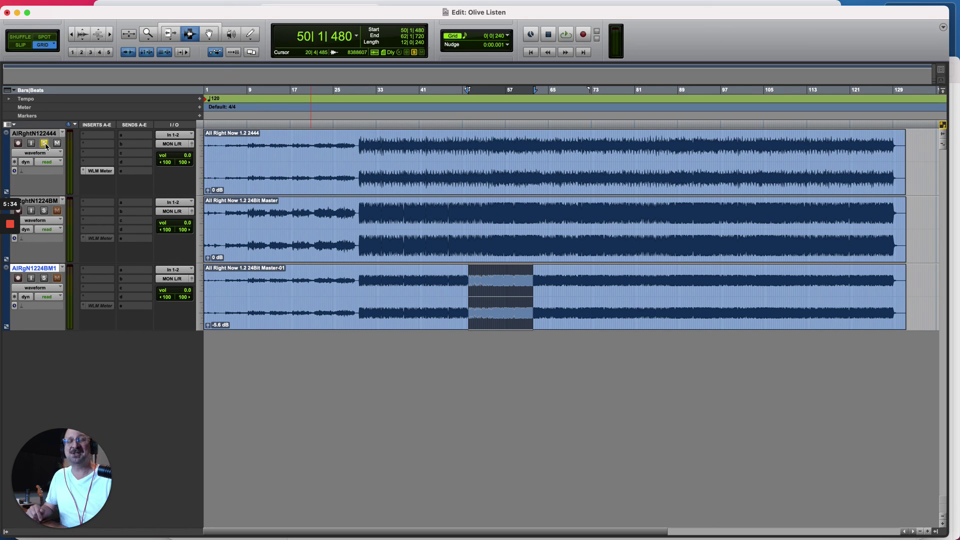
{"action": "mouse_move", "coordinate": [14, 226]}
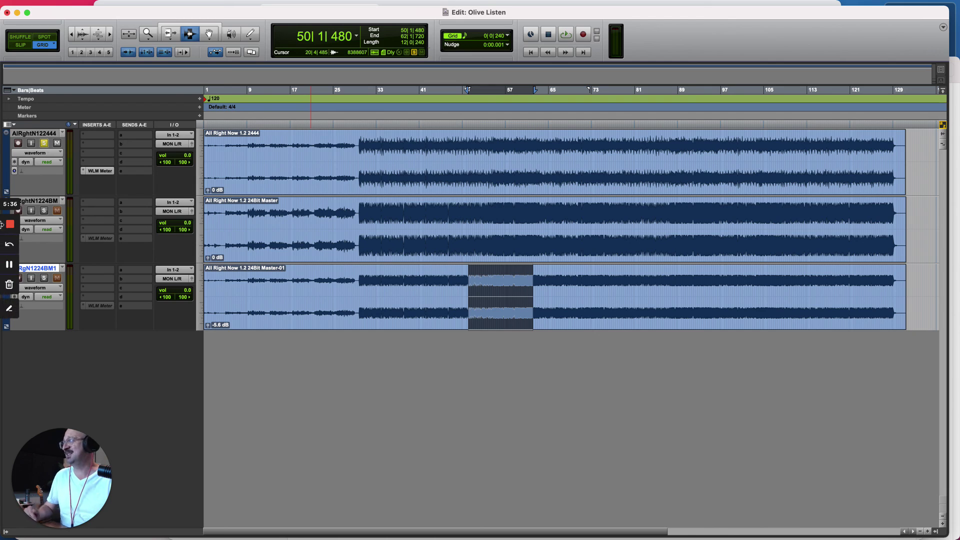